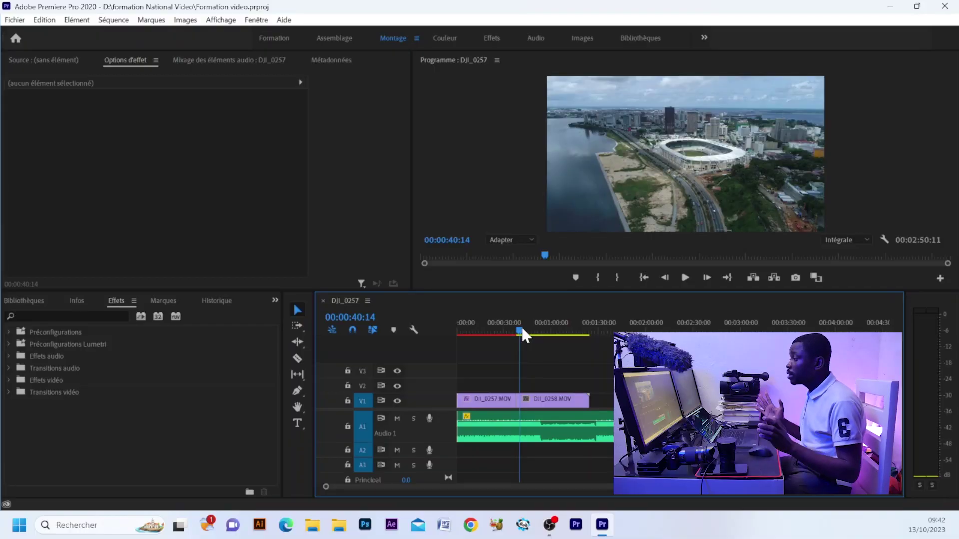
- Open Export Settings for the DJI_0257 sequence via File > Export > Media
{"action": "left_click", "coordinate": [14, 21]}
{"action": "mouse_move", "coordinate": [70, 451]}
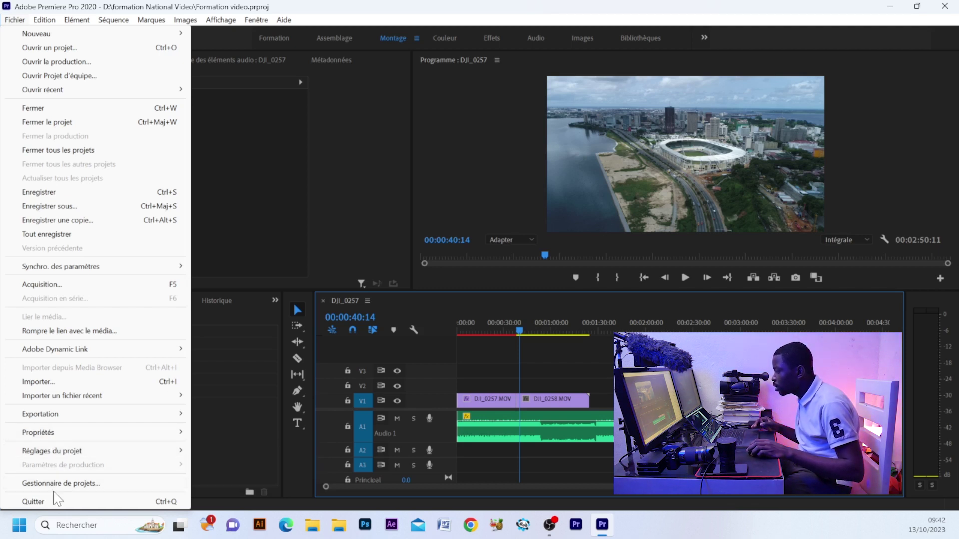
{"action": "mouse_move", "coordinate": [42, 420]}
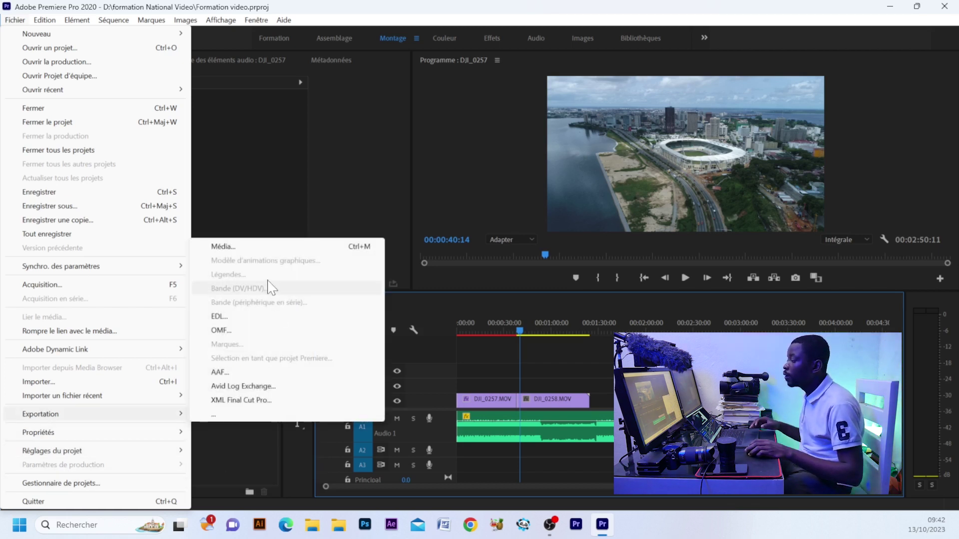
{"action": "left_click", "coordinate": [223, 247]}
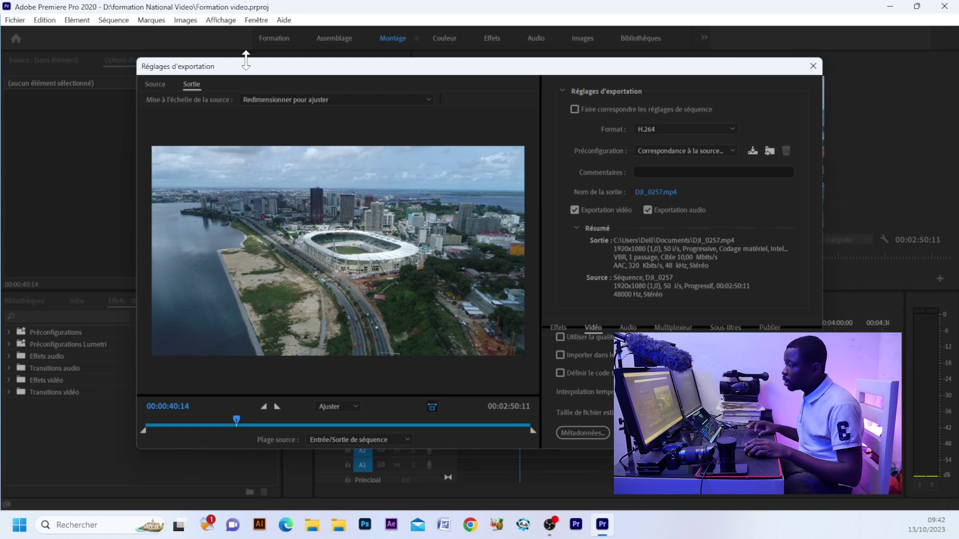
- Enlarge the Export Settings window taller and wider, shift it left, and show the Format list
{"action": "left_click_drag", "start_coordinate": [247, 57], "coordinate": [249, 21]}
{"action": "left_click_drag", "start_coordinate": [551, 449], "coordinate": [555, 506]}
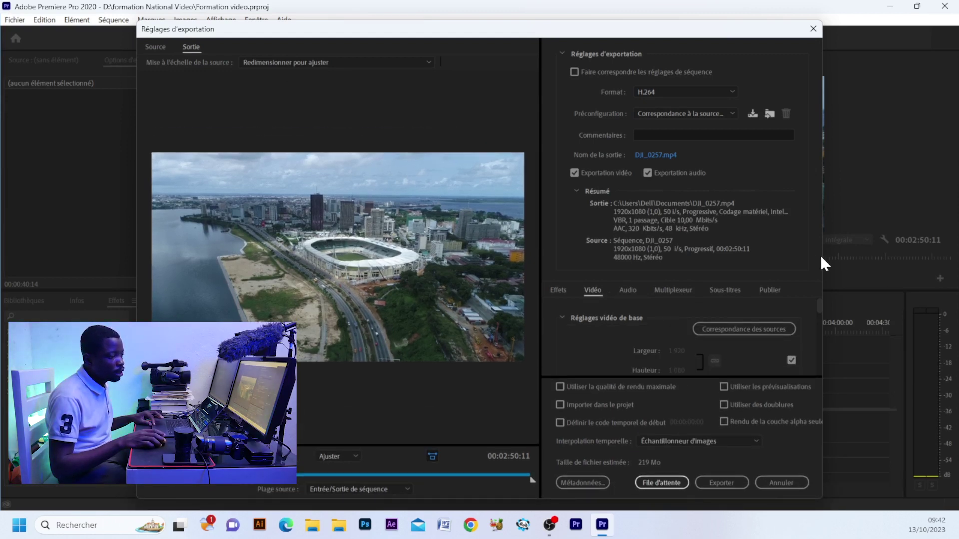
{"action": "left_click_drag", "start_coordinate": [822, 258], "coordinate": [902, 257]}
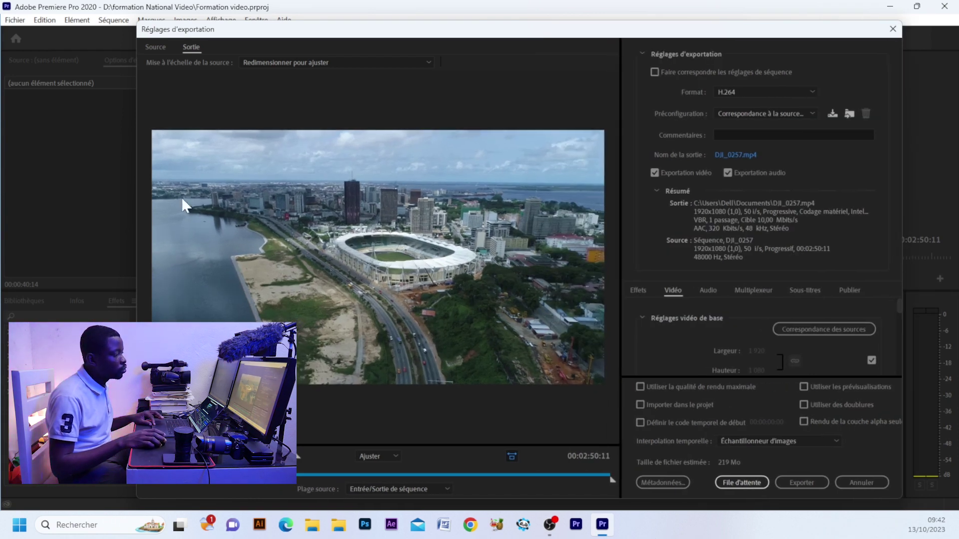
{"action": "left_click_drag", "start_coordinate": [315, 30], "coordinate": [268, 29]}
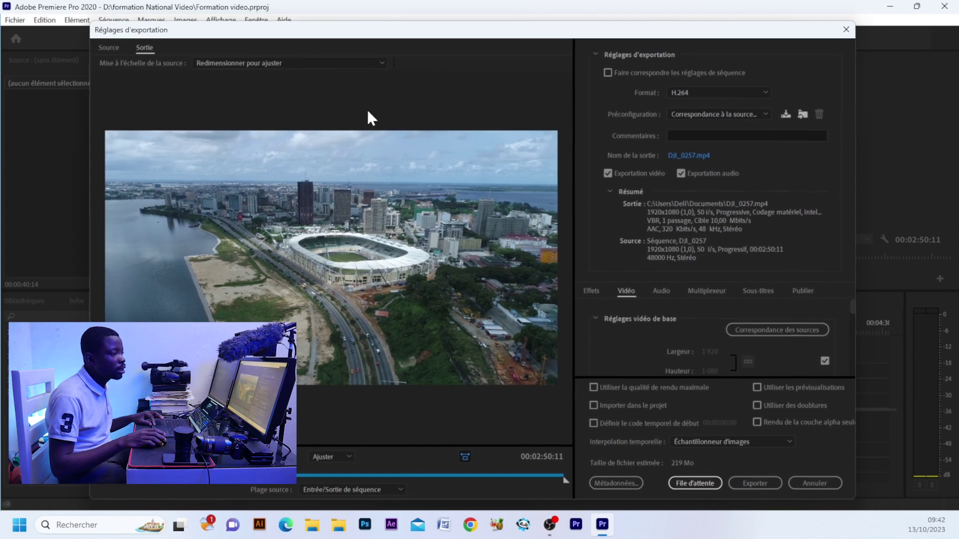
{"action": "left_click", "coordinate": [764, 93]}
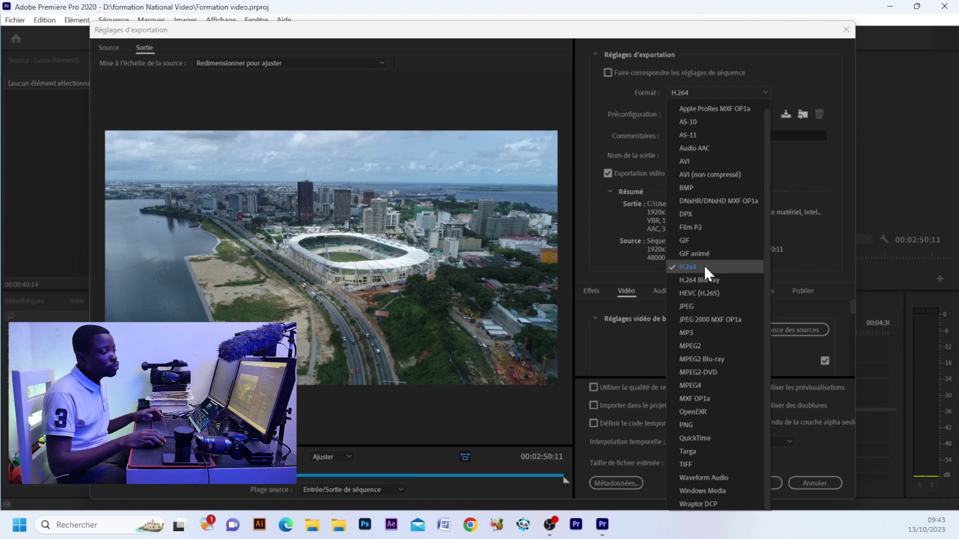
- Keep H.264 and, after browsing the presets, keep Match Source – High Bitrate
{"action": "left_click", "coordinate": [703, 266]}
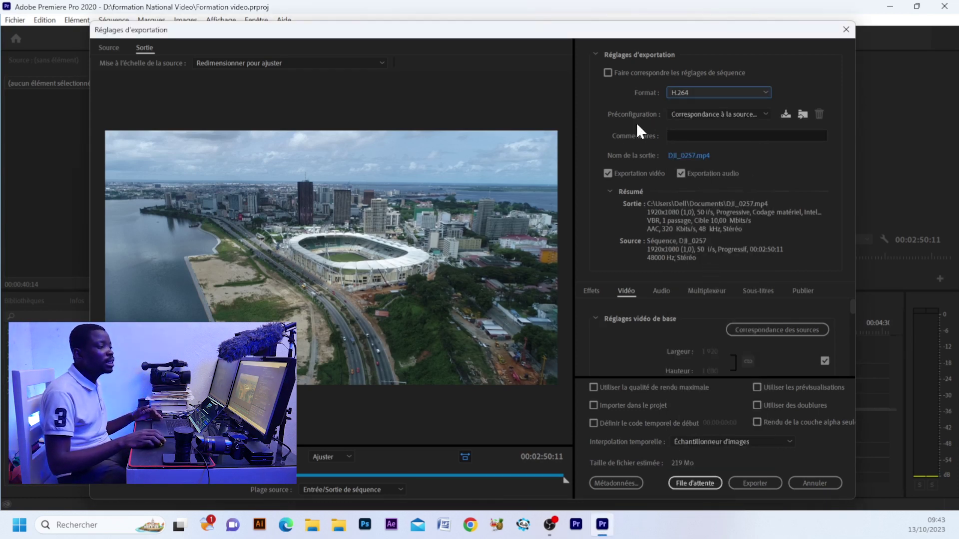
{"action": "left_click", "coordinate": [765, 114]}
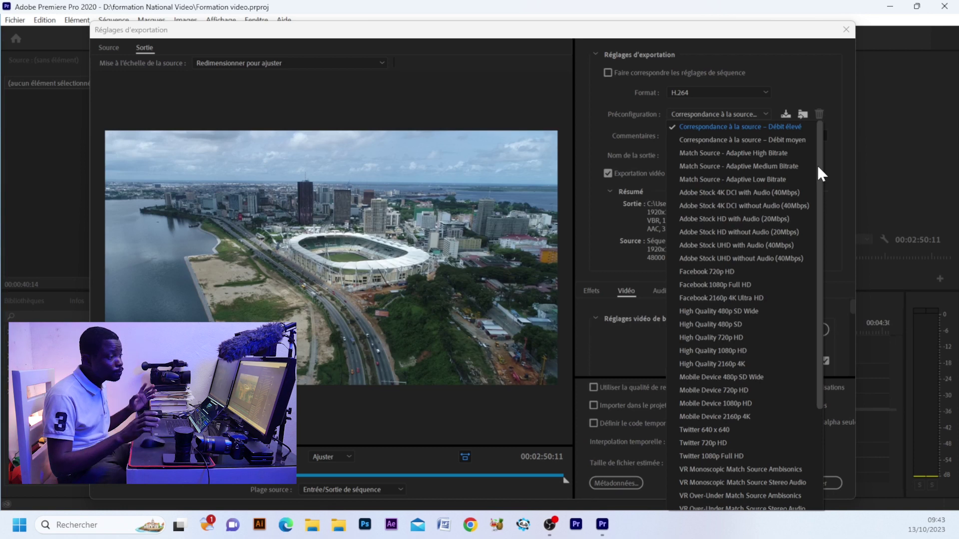
{"action": "left_click_drag", "start_coordinate": [817, 173], "coordinate": [813, 284]}
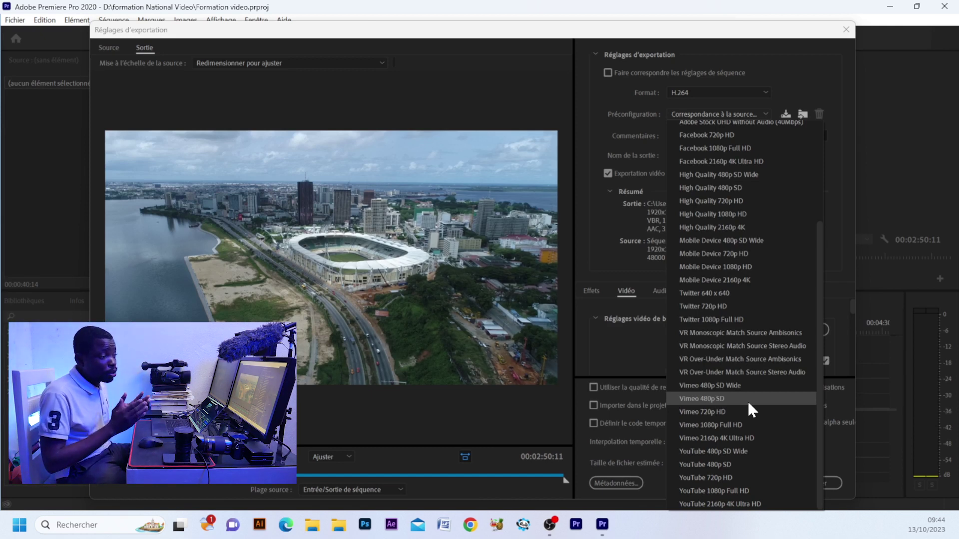
{"action": "left_click_drag", "start_coordinate": [819, 274], "coordinate": [824, 152]}
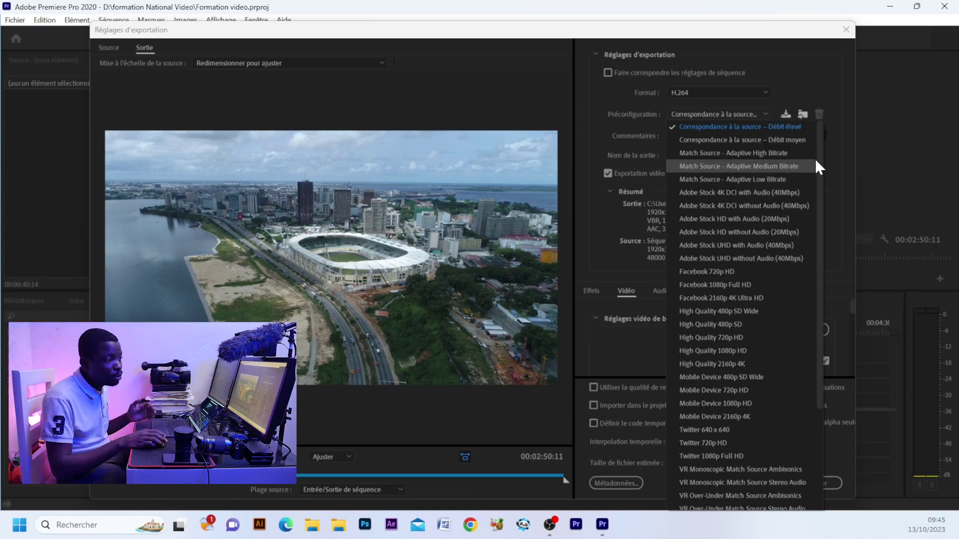
{"action": "left_click", "coordinate": [672, 127]}
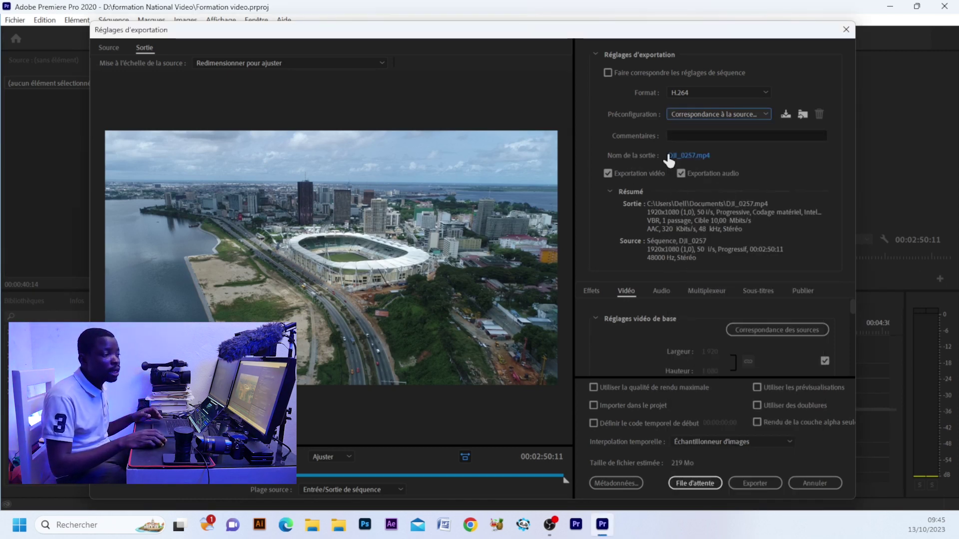
- Name the output file 'formation' and save it to the Documents folder
{"action": "left_click", "coordinate": [693, 156]}
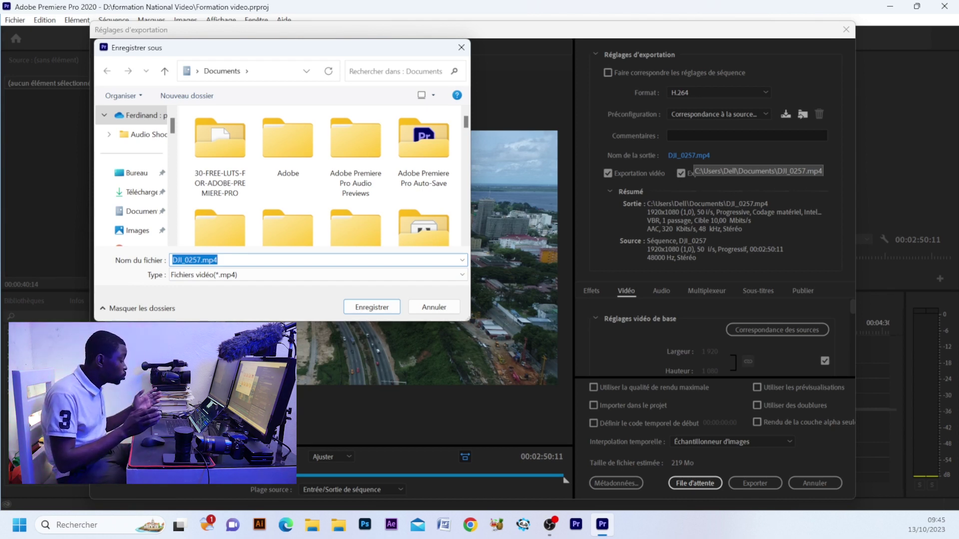
{"action": "type", "text": "formation"}
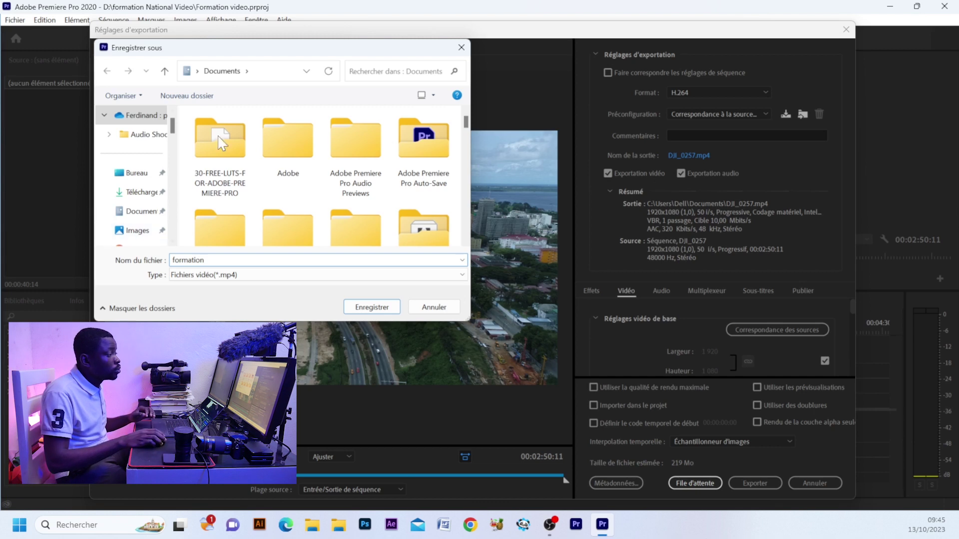
{"action": "left_click", "coordinate": [147, 212]}
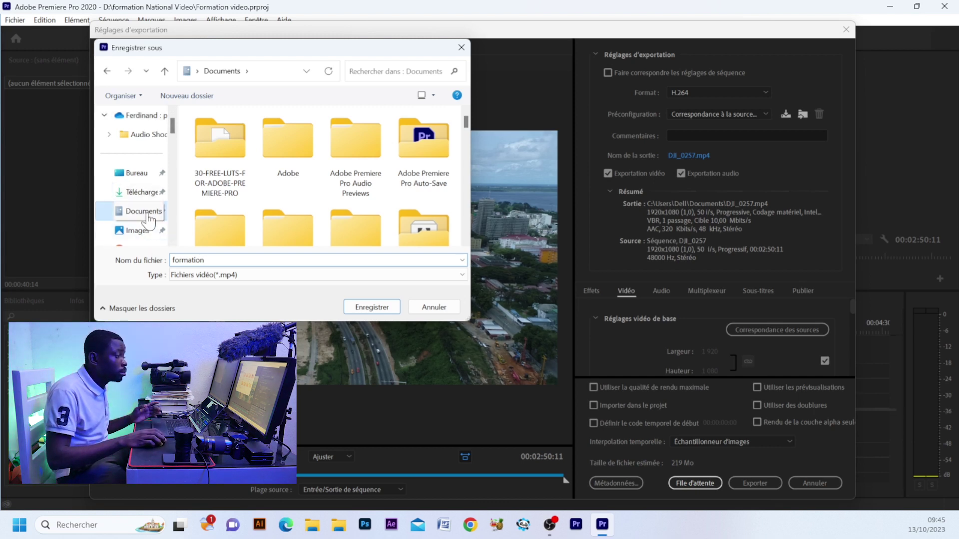
{"action": "left_click", "coordinate": [372, 308]}
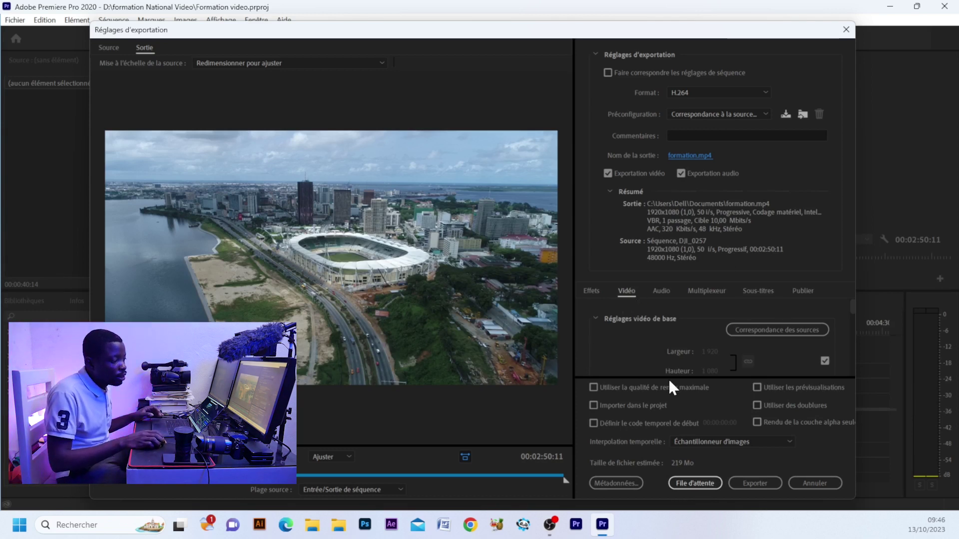
- Scroll the Video tab down to the bitrate settings showing Target Bitrate
{"action": "scroll", "coordinate": [850, 303], "scroll_direction": "down", "scroll_amount": 1}
{"action": "scroll", "coordinate": [848, 303], "scroll_direction": "down", "scroll_amount": 1}
{"action": "scroll", "coordinate": [775, 343], "scroll_direction": "down", "scroll_amount": 2}
{"action": "scroll", "coordinate": [774, 332], "scroll_direction": "down", "scroll_amount": 1}
{"action": "scroll", "coordinate": [774, 332], "scroll_direction": "down", "scroll_amount": 4}
{"action": "scroll", "coordinate": [774, 332], "scroll_direction": "down", "scroll_amount": 4}
{"action": "scroll", "coordinate": [768, 328], "scroll_direction": "down", "scroll_amount": 2}
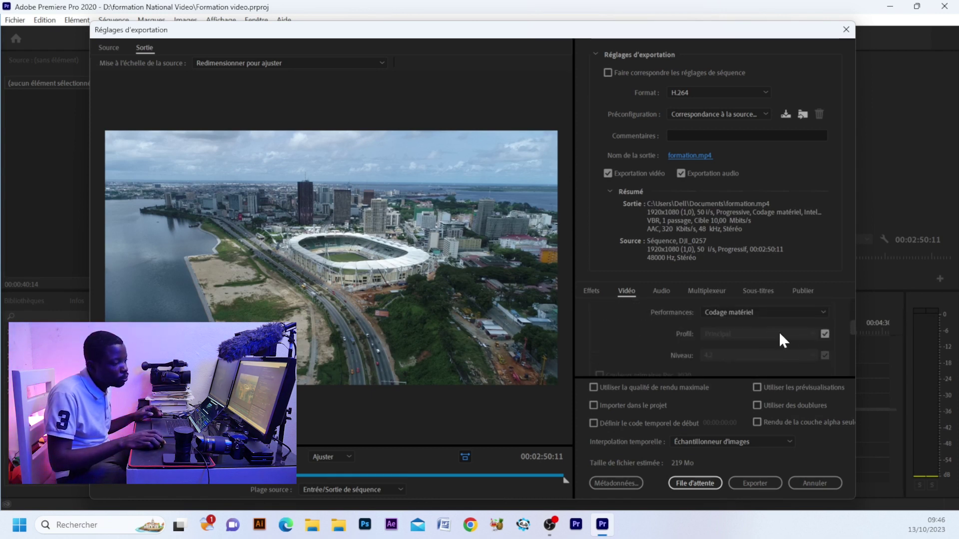
{"action": "scroll", "coordinate": [760, 324], "scroll_direction": "down", "scroll_amount": 1}
{"action": "scroll", "coordinate": [779, 328], "scroll_direction": "down", "scroll_amount": 1}
{"action": "scroll", "coordinate": [779, 331], "scroll_direction": "down", "scroll_amount": 2}
{"action": "scroll", "coordinate": [778, 332], "scroll_direction": "down", "scroll_amount": 1}
{"action": "scroll", "coordinate": [778, 334], "scroll_direction": "down", "scroll_amount": 1}
{"action": "scroll", "coordinate": [777, 334], "scroll_direction": "down", "scroll_amount": 1}
{"action": "scroll", "coordinate": [778, 334], "scroll_direction": "down", "scroll_amount": 2}
{"action": "scroll", "coordinate": [778, 336], "scroll_direction": "down", "scroll_amount": 1}
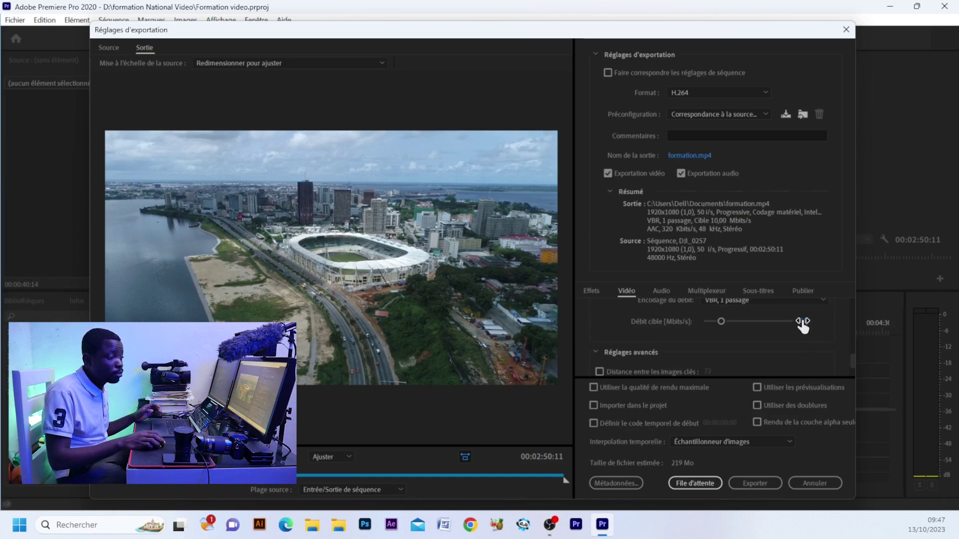
- Try a 12 Mbit/s target bitrate, then set it back to 10 Mbit/s
{"action": "left_click", "coordinate": [803, 322]}
{"action": "type", "text": "12"}
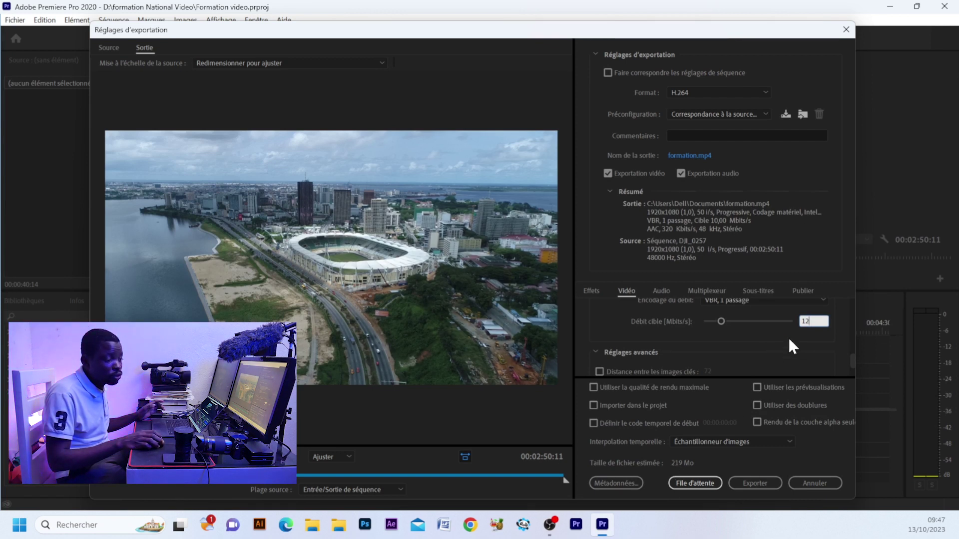
{"action": "left_click", "coordinate": [745, 349]}
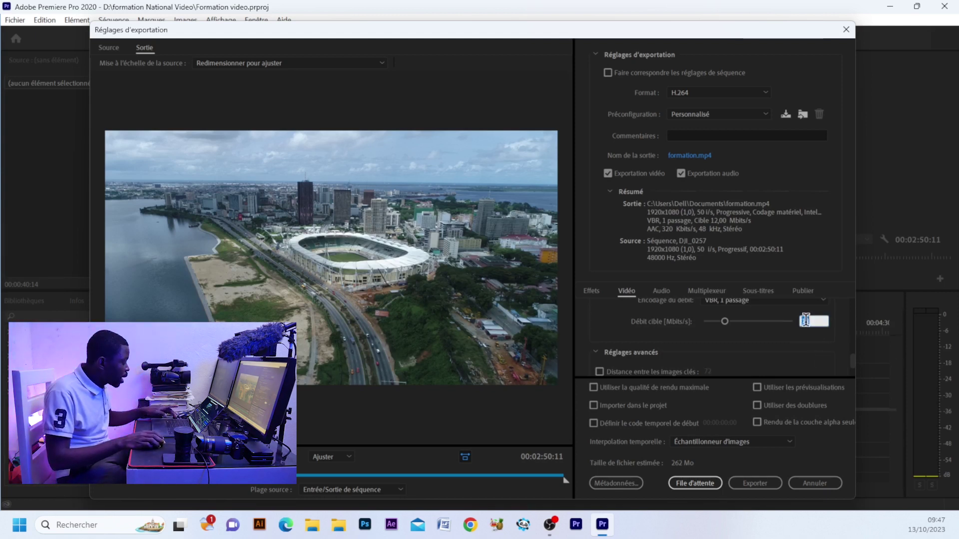
{"action": "type", "text": "10"}
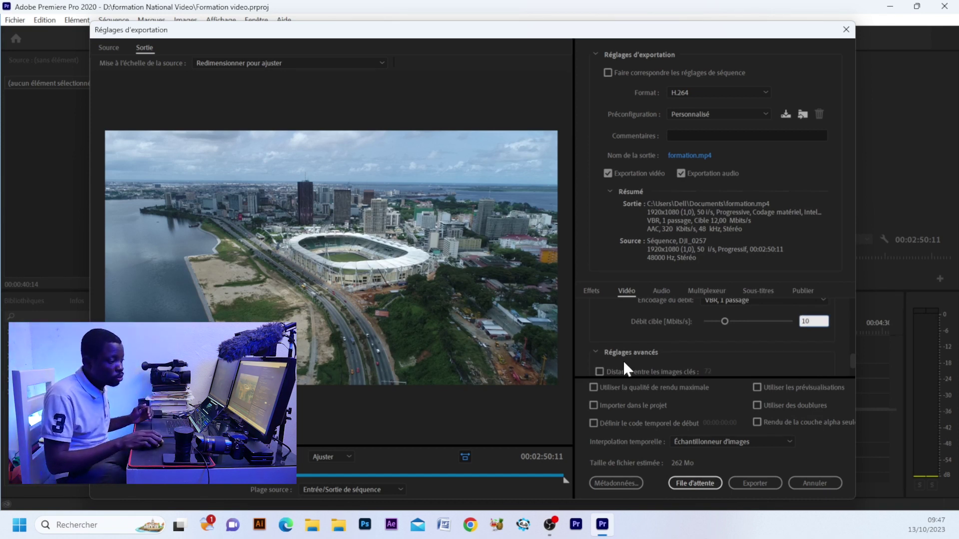
{"action": "left_click", "coordinate": [709, 342]}
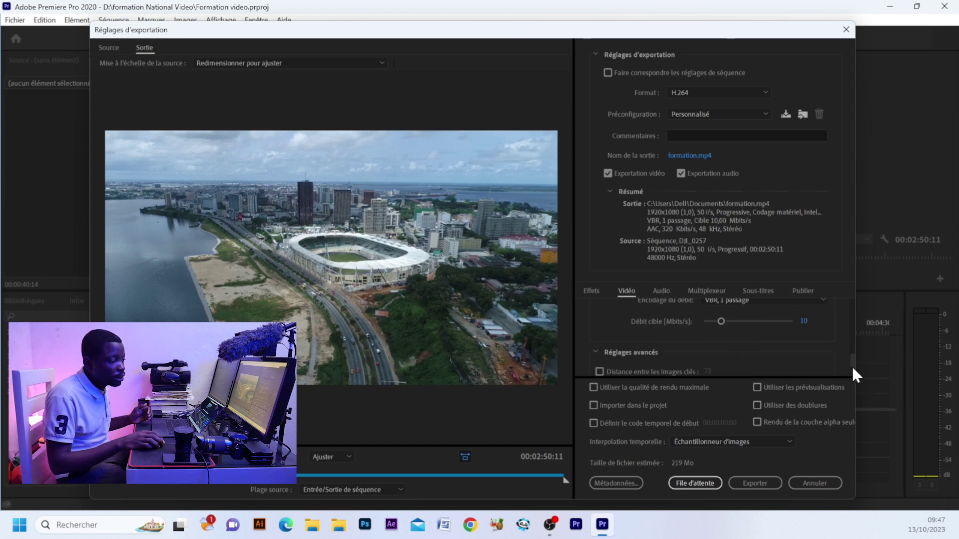
{"action": "scroll", "coordinate": [852, 359], "scroll_direction": "up", "scroll_amount": 3}
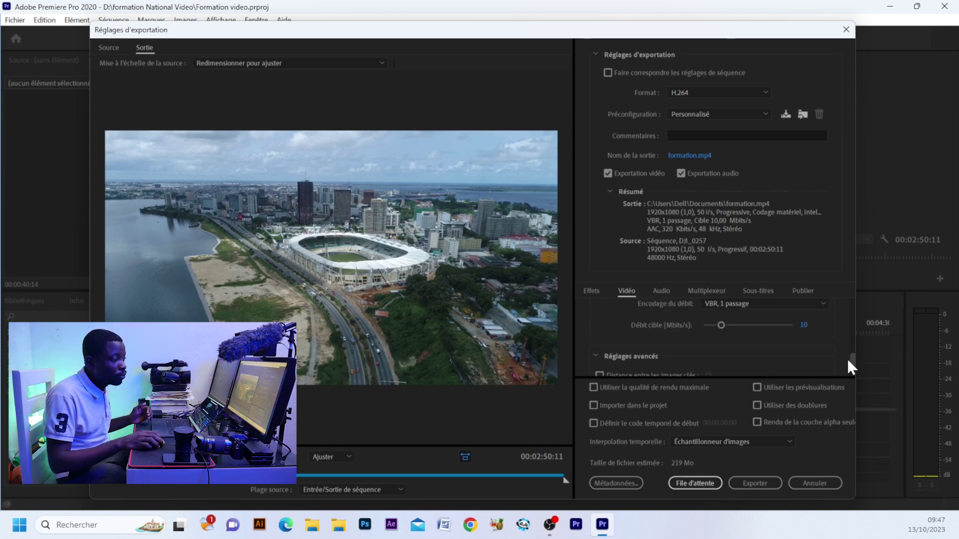
{"action": "left_click", "coordinate": [592, 292]}
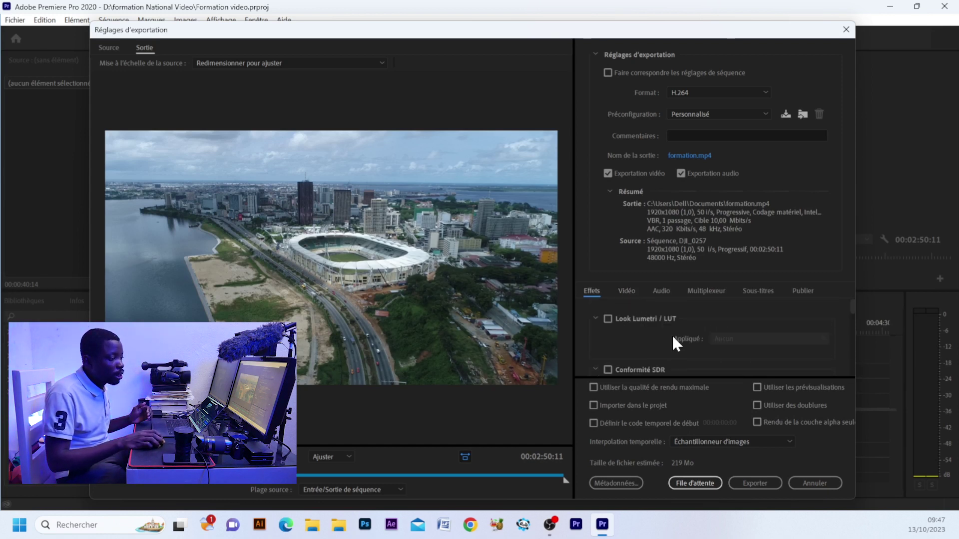
{"action": "left_click", "coordinate": [627, 292]}
{"action": "left_click", "coordinate": [661, 292]}
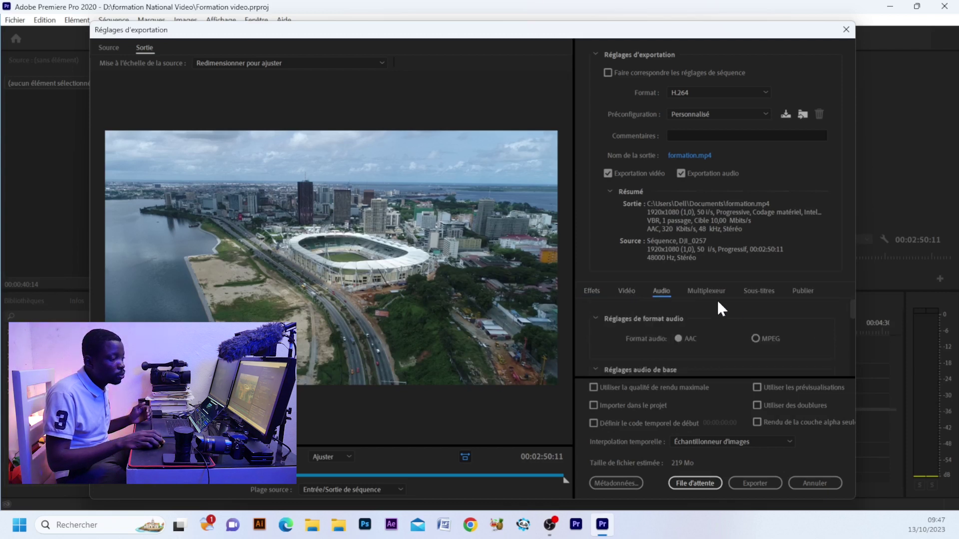
{"action": "left_click", "coordinate": [707, 292]}
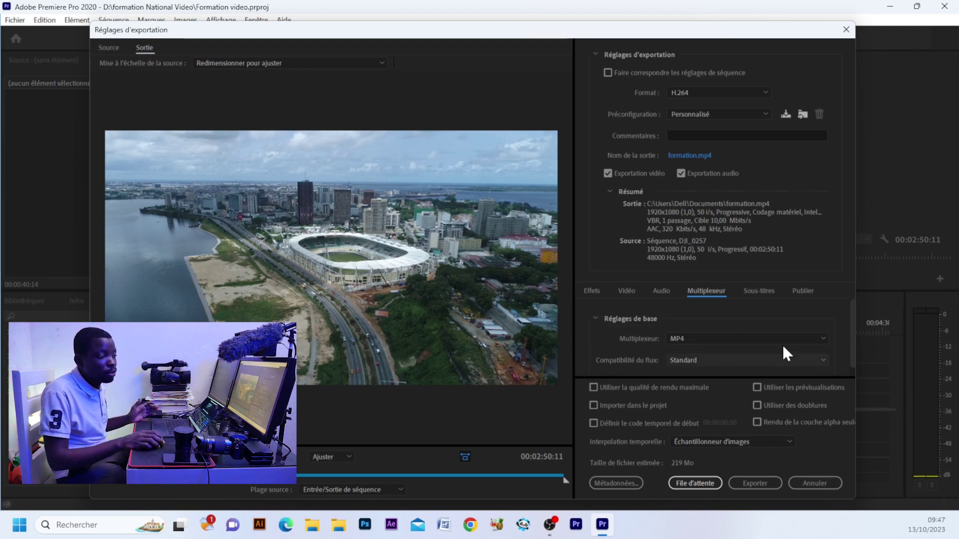
{"action": "left_click", "coordinate": [757, 291]}
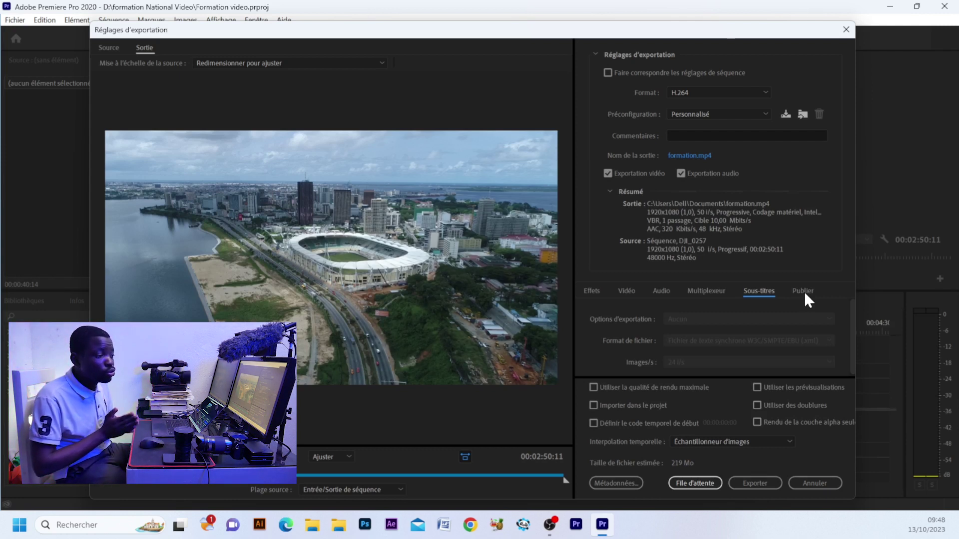
{"action": "left_click", "coordinate": [623, 290]}
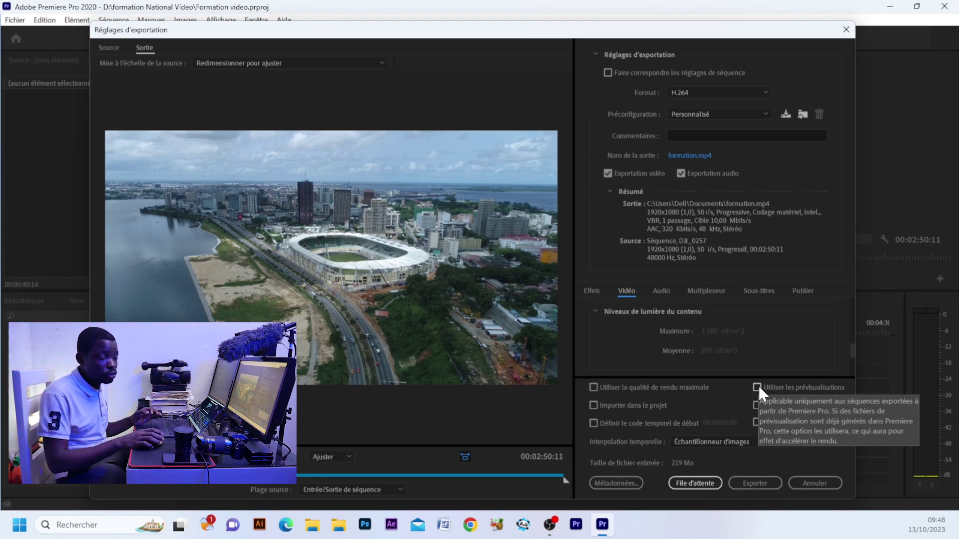
- Enable Use Previews for the formation.mp4 export
{"action": "left_click", "coordinate": [757, 387]}
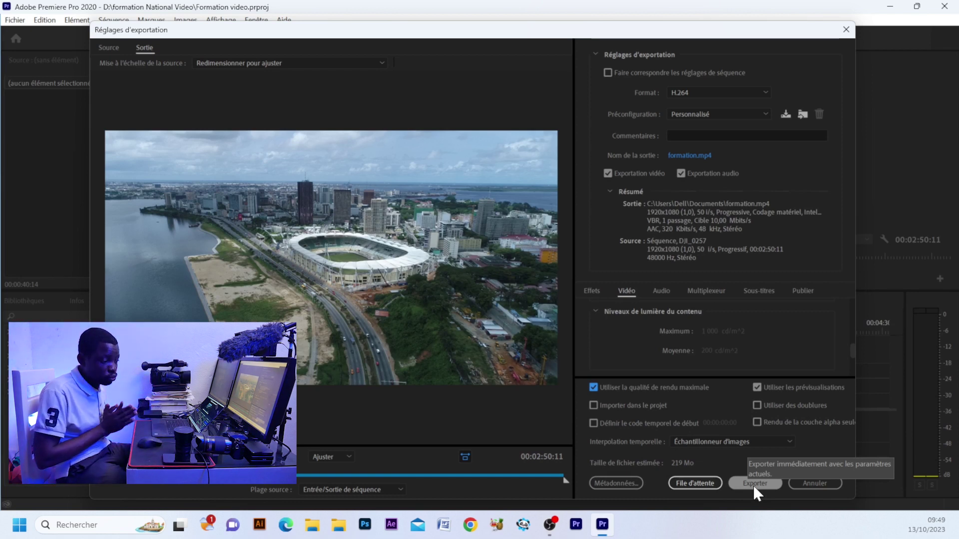
{"action": "left_click", "coordinate": [695, 483]}
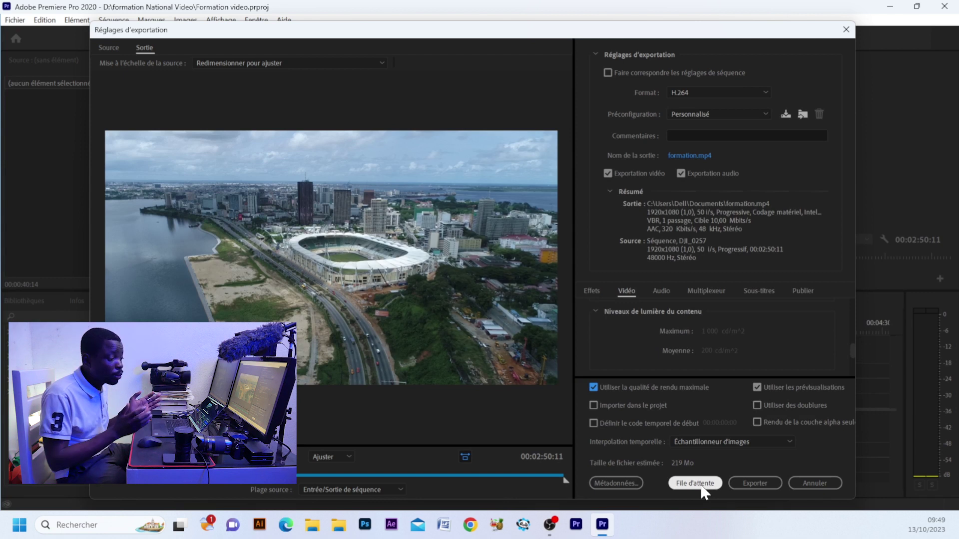